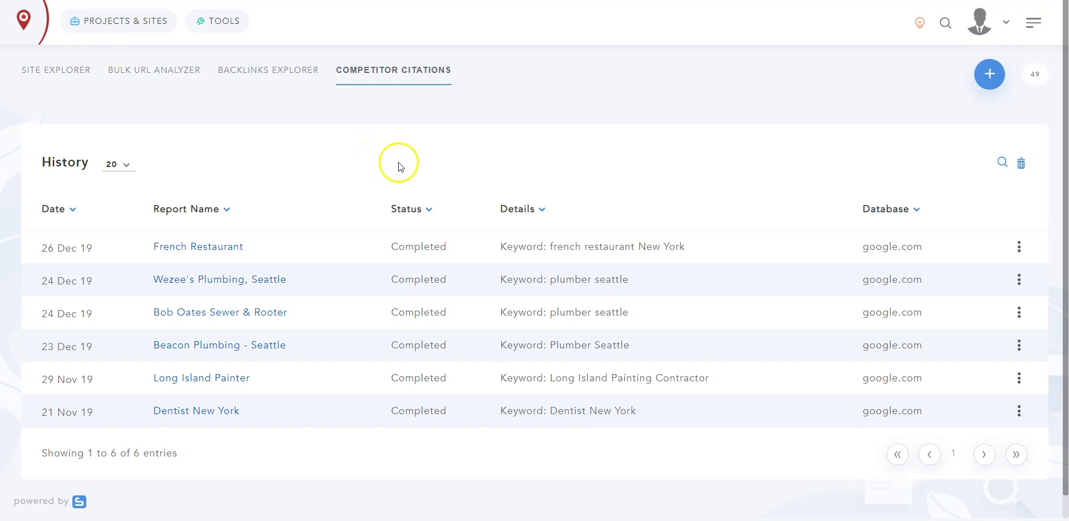
Step: Locate the Competitor Citations tool among the SEO analysis tools and start a new local scan
left_click(228, 28)
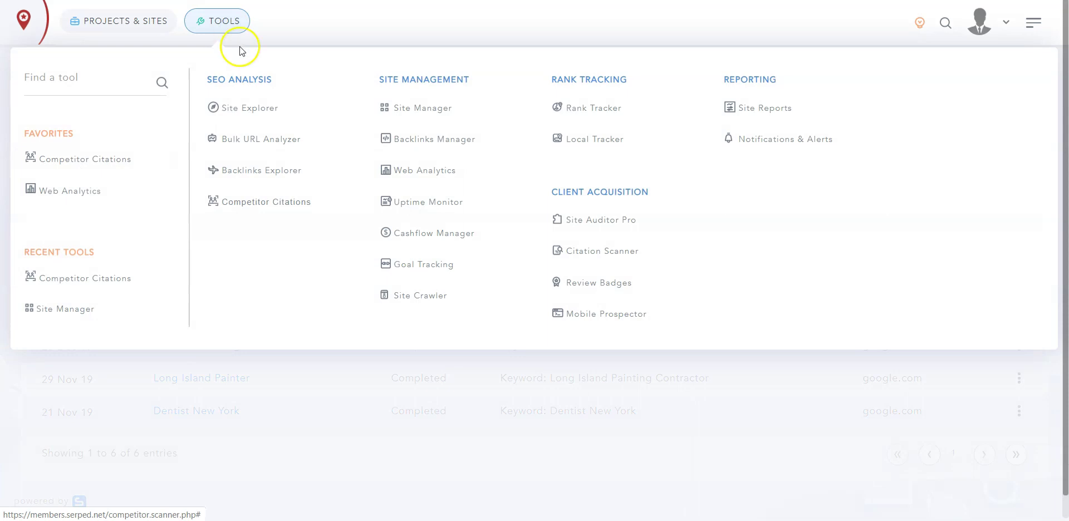
left_click(287, 218)
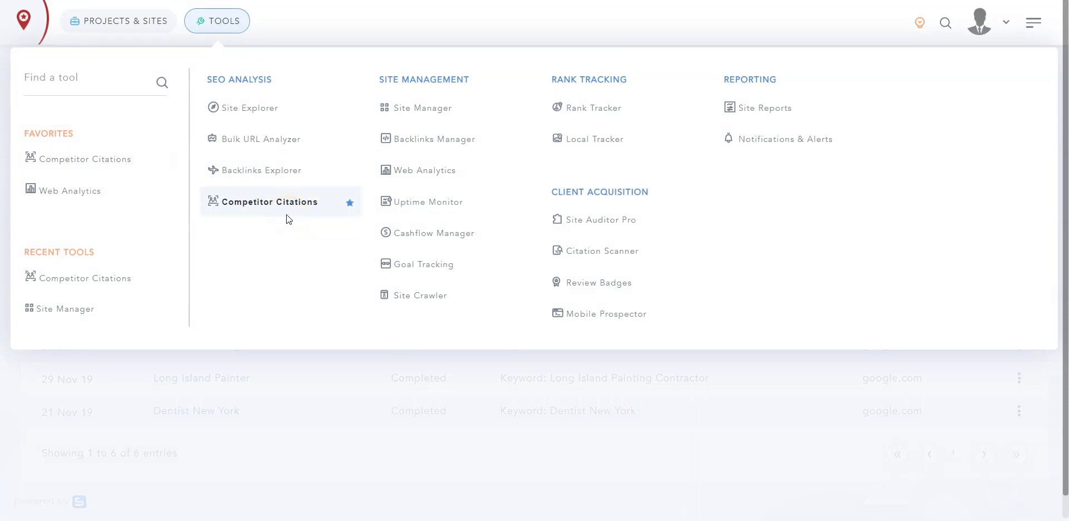
left_click(280, 413)
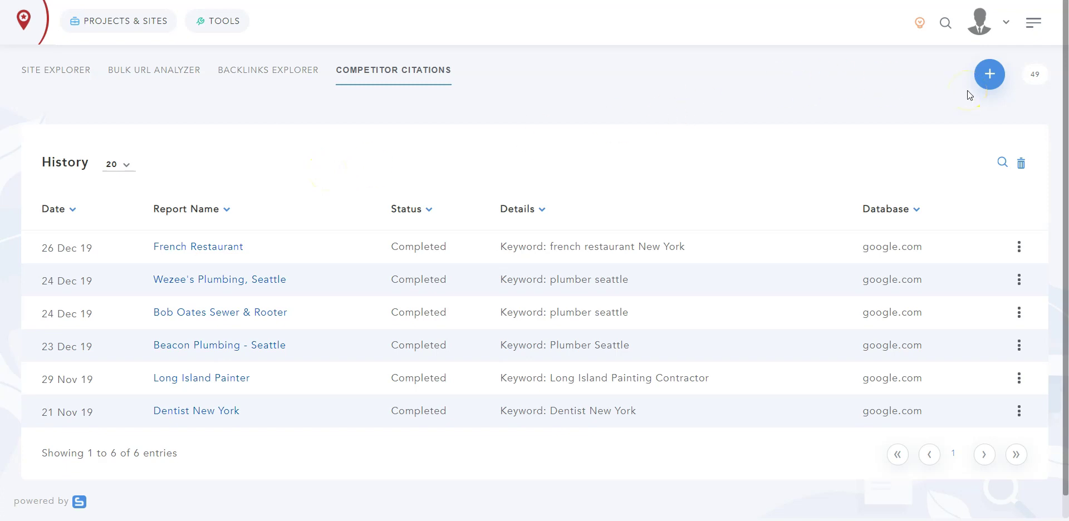
left_click(988, 75)
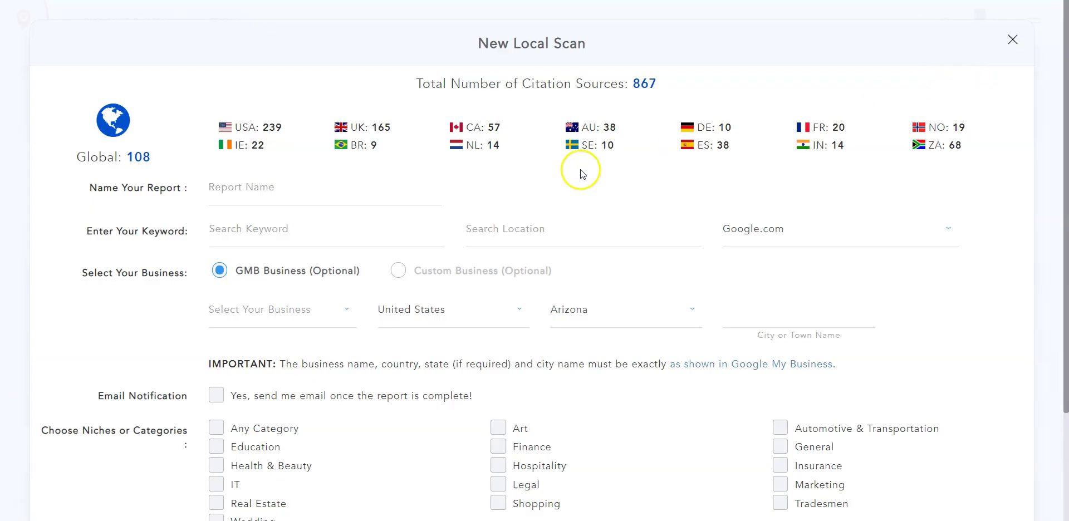
Step: Name the report Plumber Boston and enter the keyword plumber with the search location boston
left_click(304, 195)
type("Plumber Search")
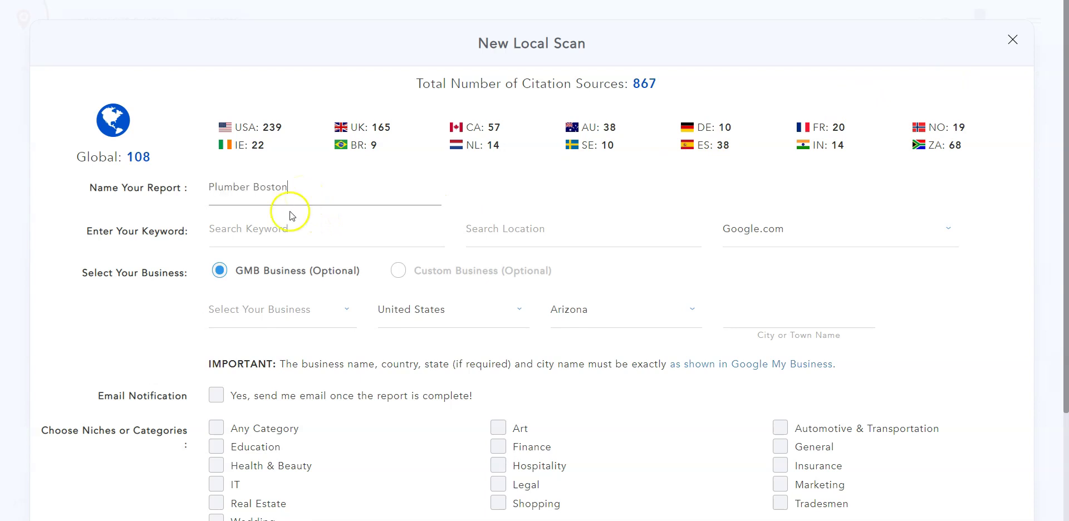
left_click(265, 233)
type("plumber")
key("Tab")
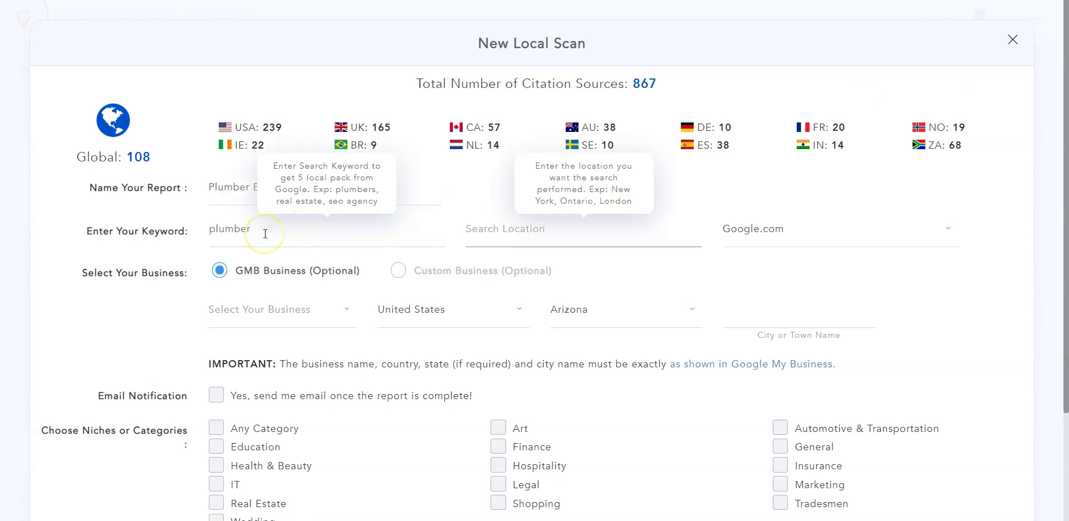
type("boston")
left_click(730, 273)
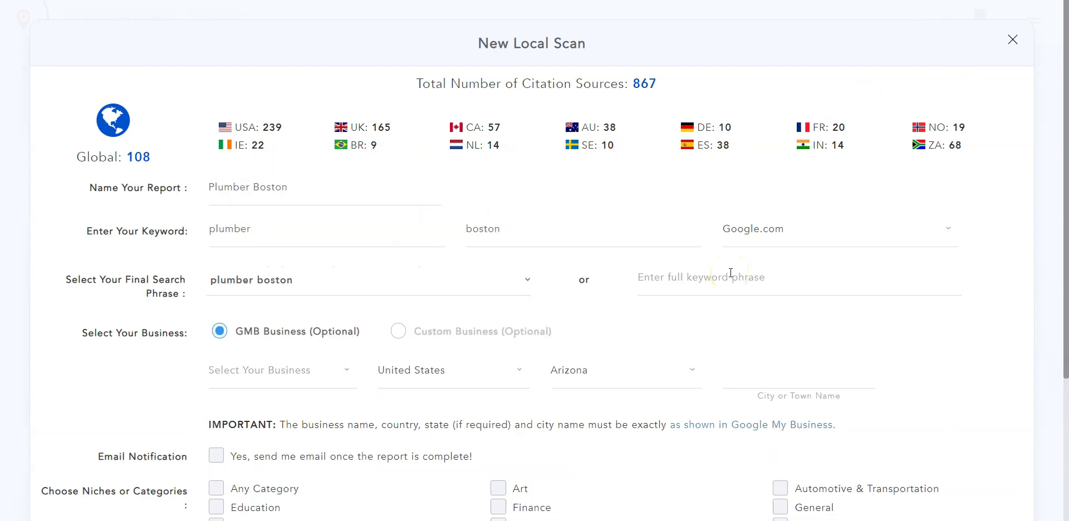
Step: Look through the available Google databases and the suggested final search phrases without changing either selection
left_click(812, 234)
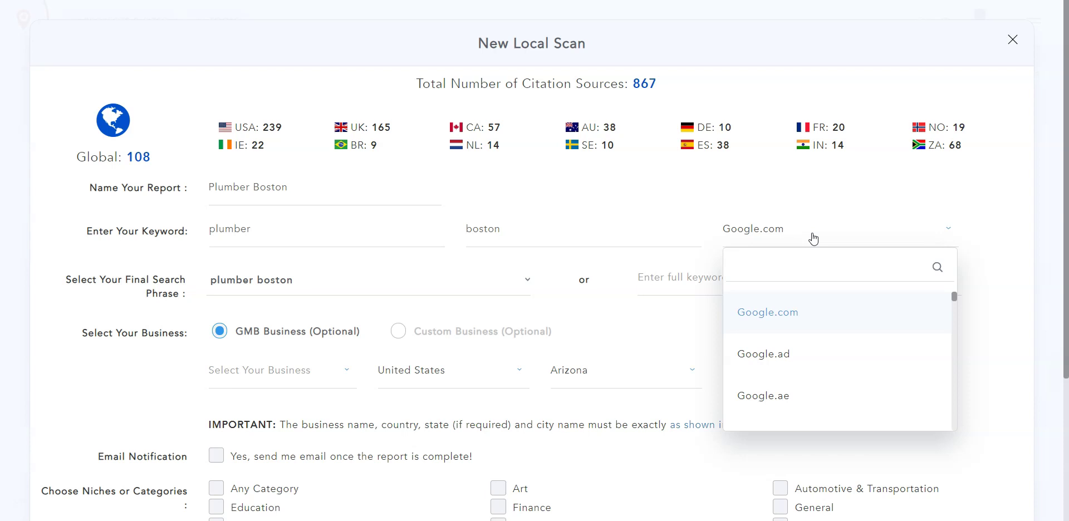
left_click(813, 236)
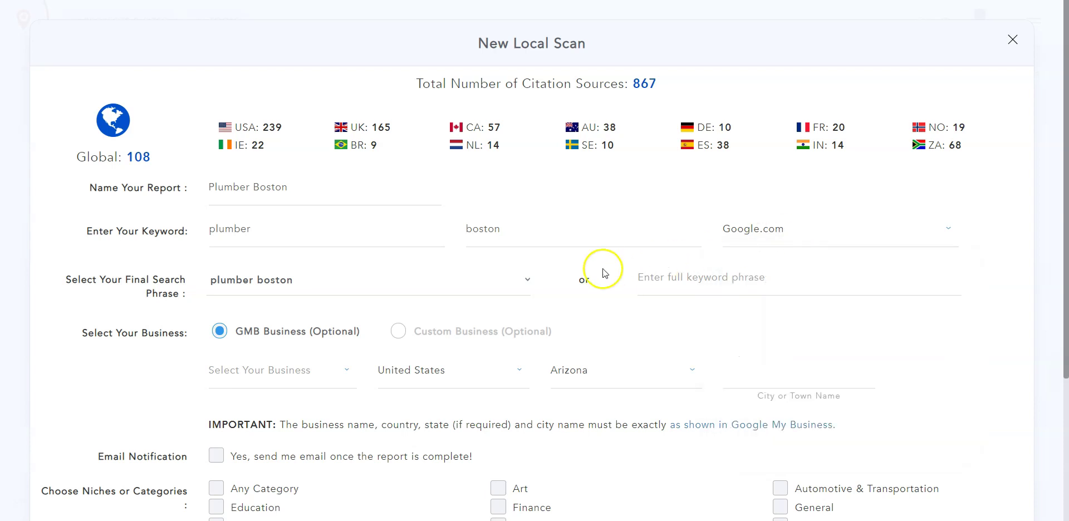
left_click(502, 283)
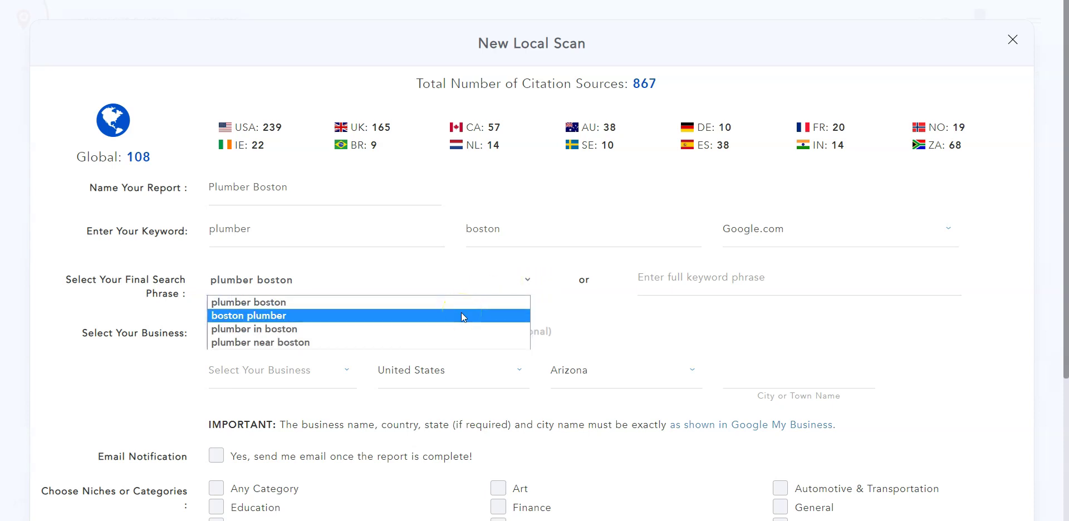
left_click(440, 344)
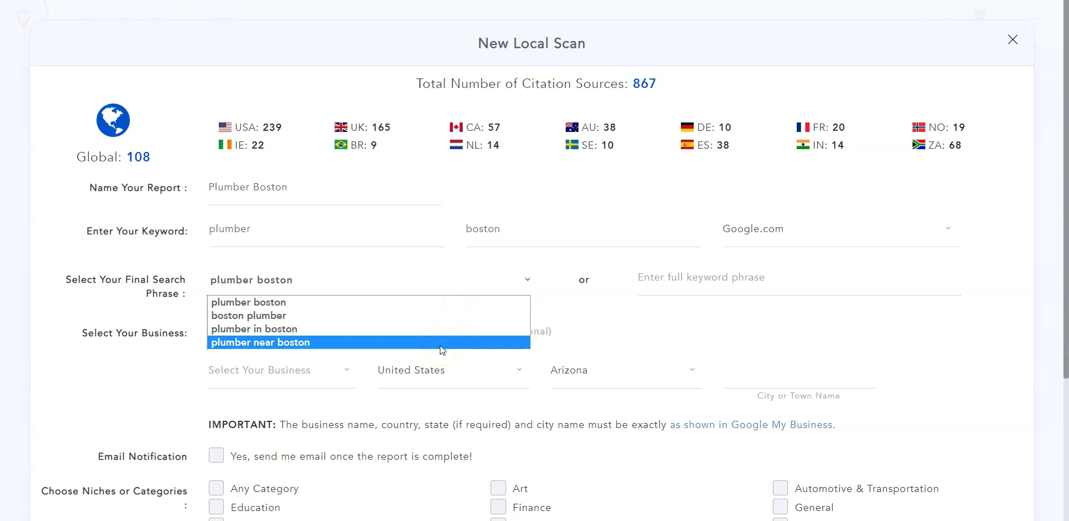
left_click(629, 277)
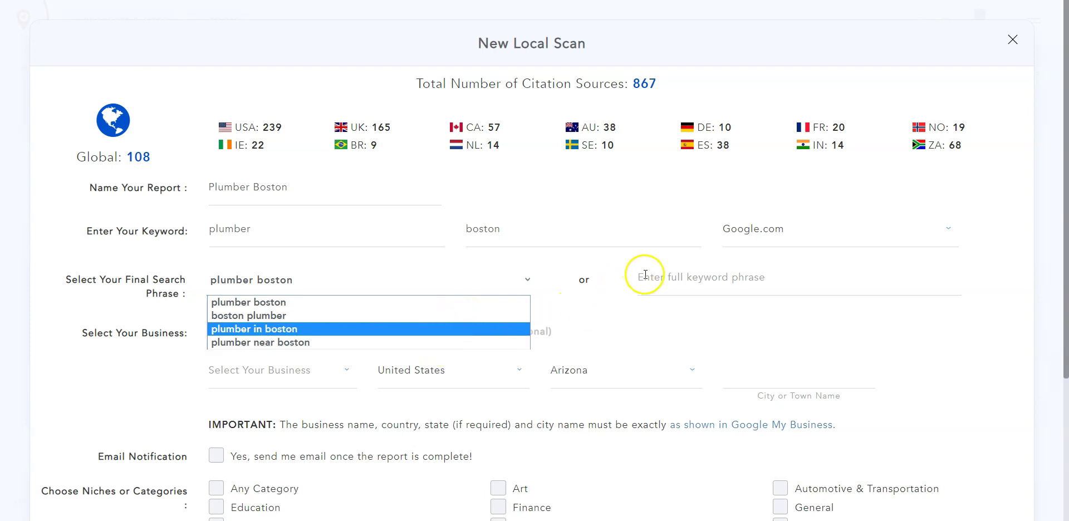
left_click(526, 302)
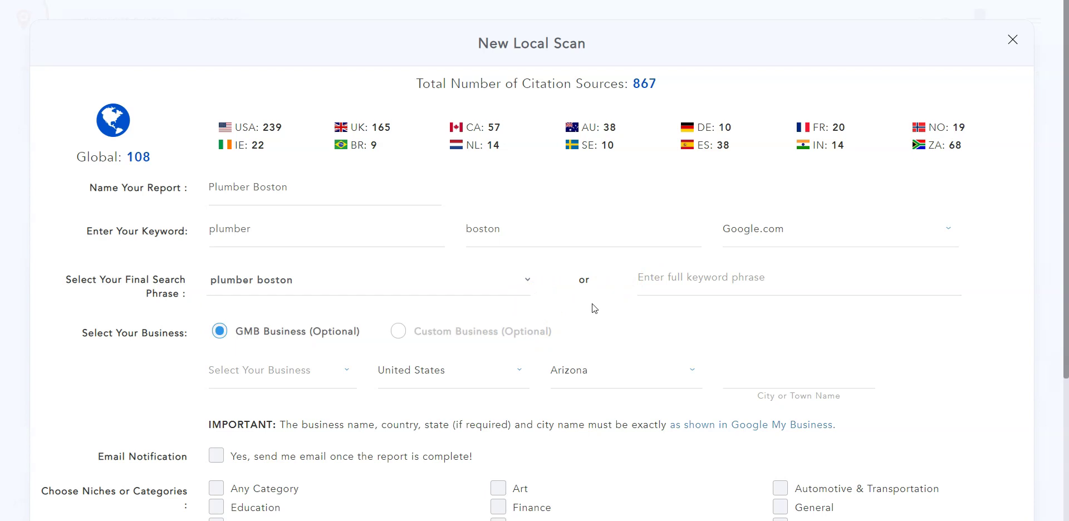
Step: Switch the scan's business selection to Custom Business
left_click(260, 351)
left_click(398, 334)
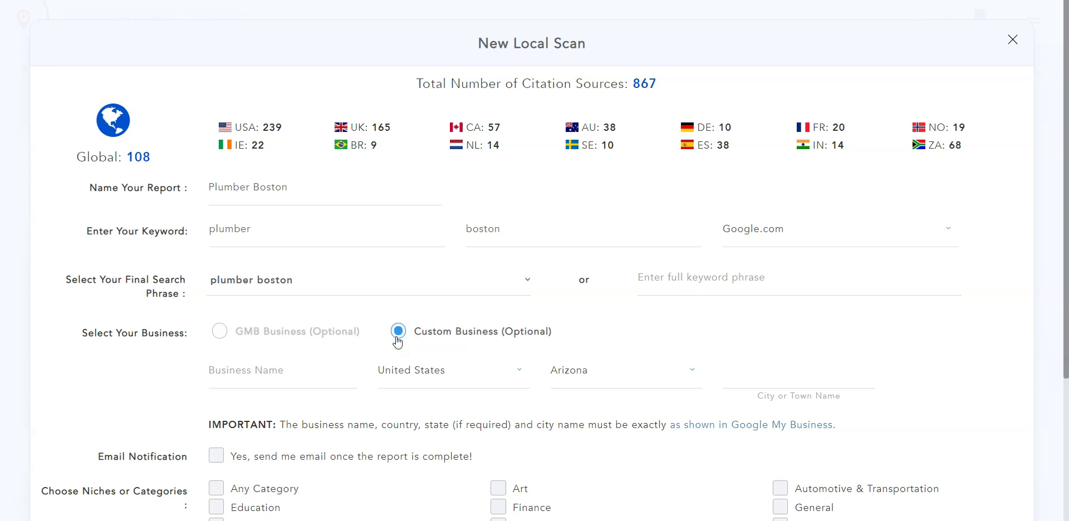
left_click(399, 306)
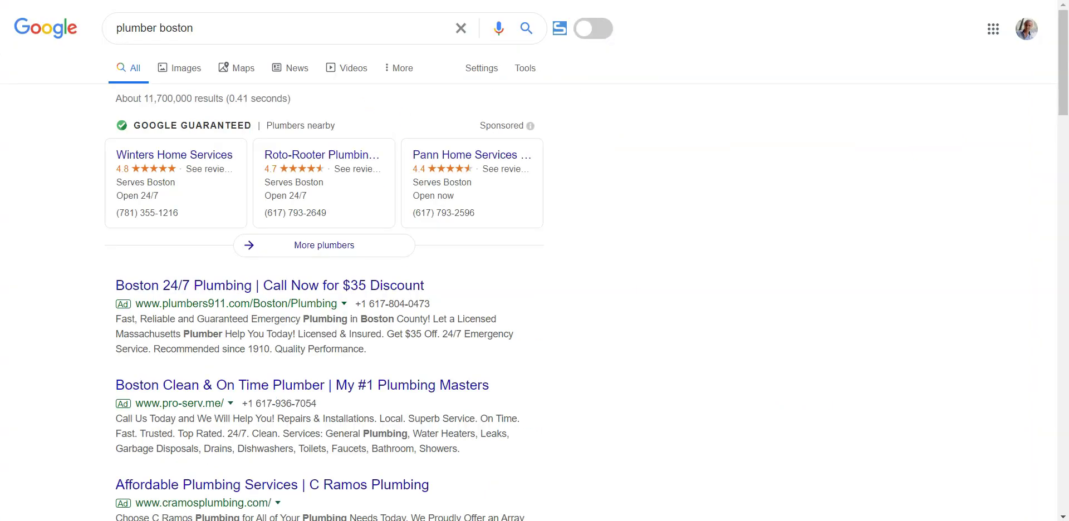
Step: In the Google results for plumber boston, open the full list of local businesses and browse it
left_click(267, 15)
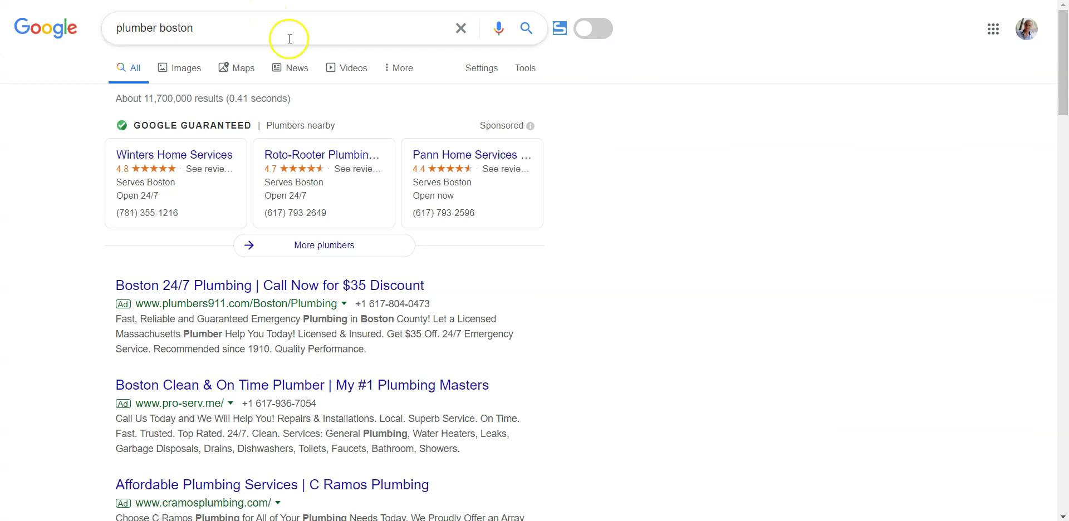
scroll(509, 262, "down", 8)
scroll(513, 268, "down", 2)
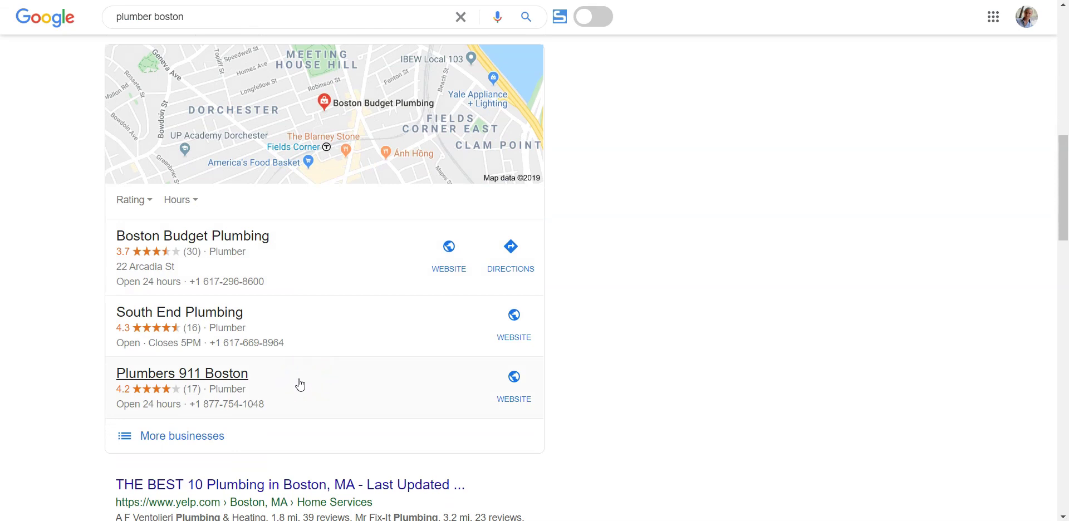
left_click(224, 440)
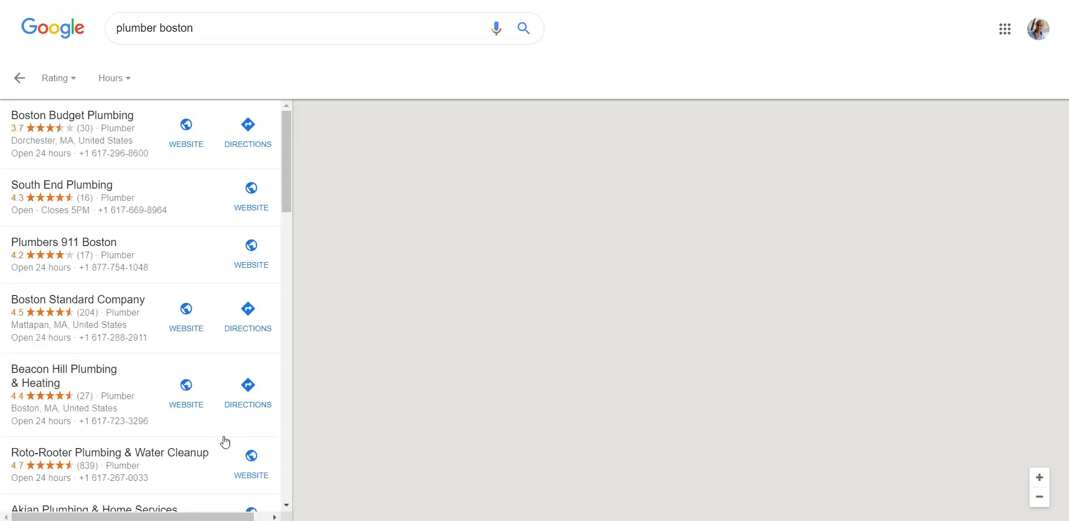
scroll(222, 440, "down", 5)
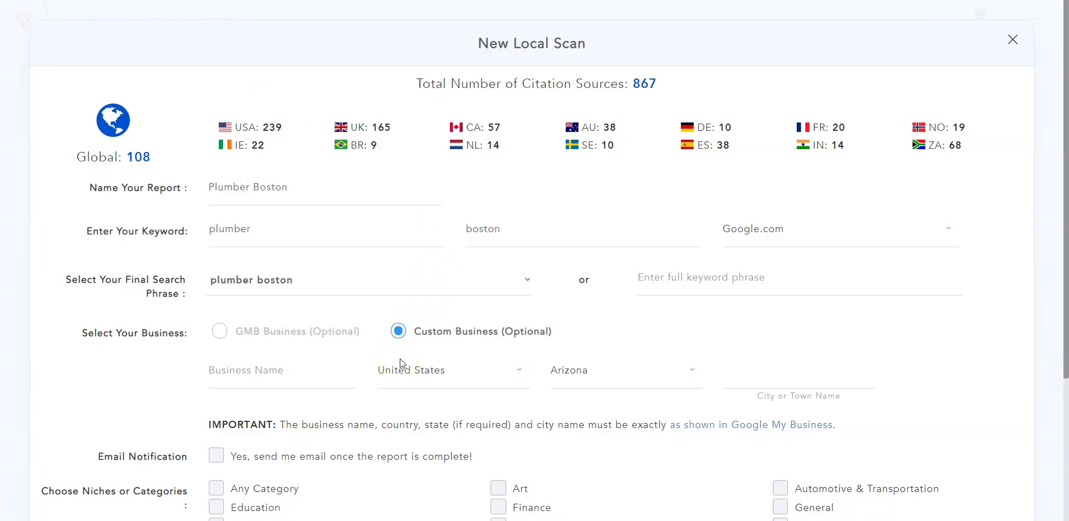
Step: Copy the name Greater Boston Plumbing & Heating from its Google listing into the scan's business name
left_click(402, 323)
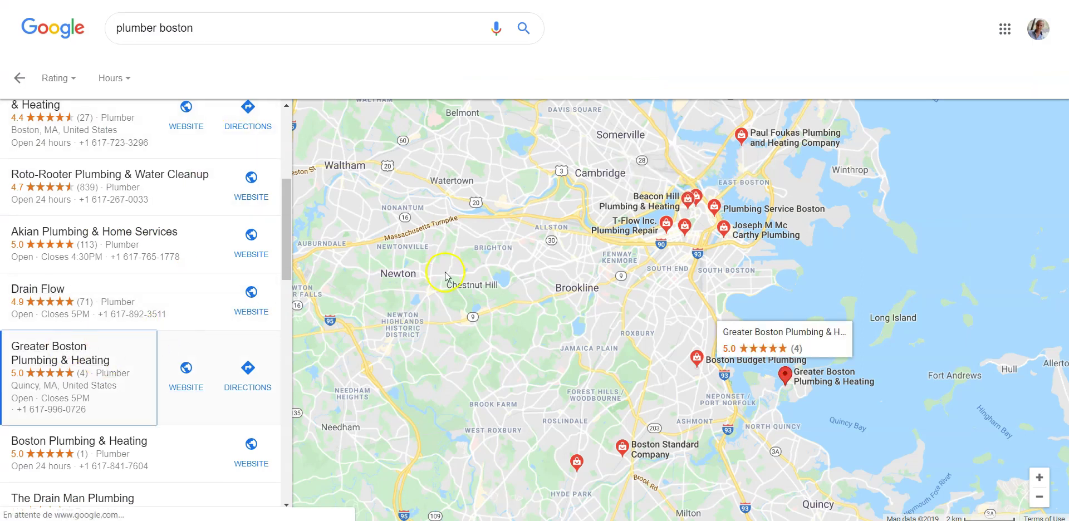
left_click(60, 356)
left_click_drag(573, 123, 309, 118)
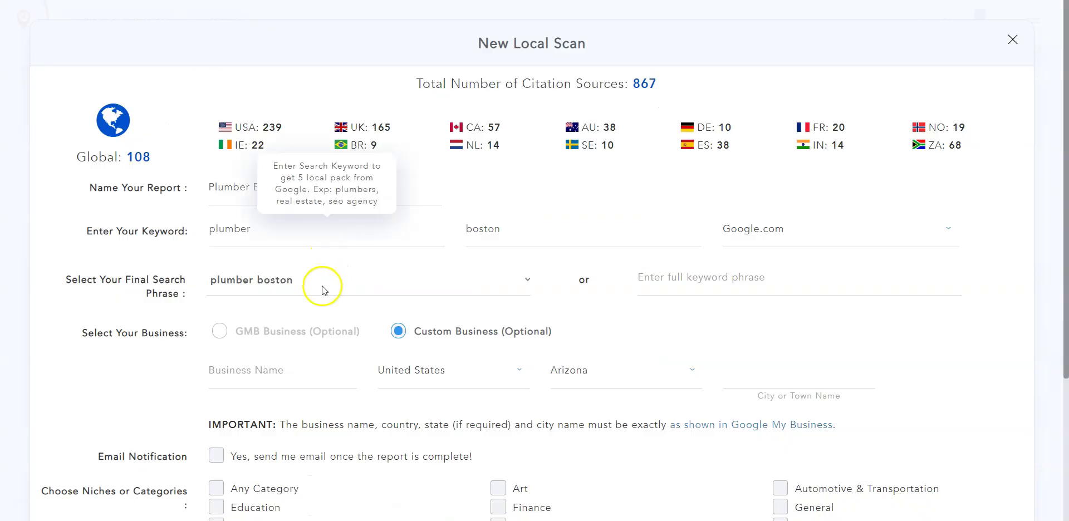
type("Greater Boston Plumbing & Heating")
Step: Set the custom business's state to Massachusetts and its city to Quincy, taken from the Google listing's address
left_click(603, 377)
type("Mas")
left_click(601, 337)
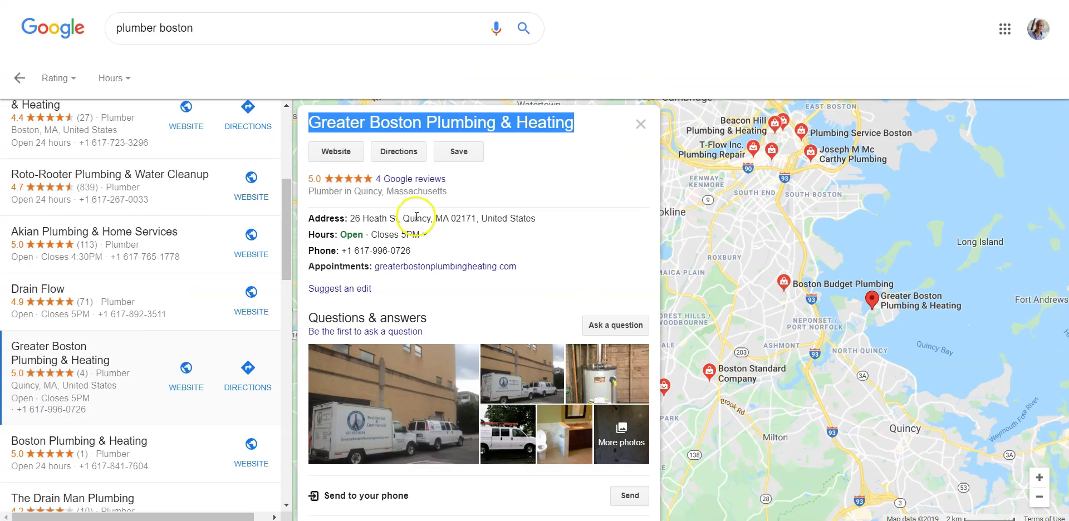
double_click(417, 218)
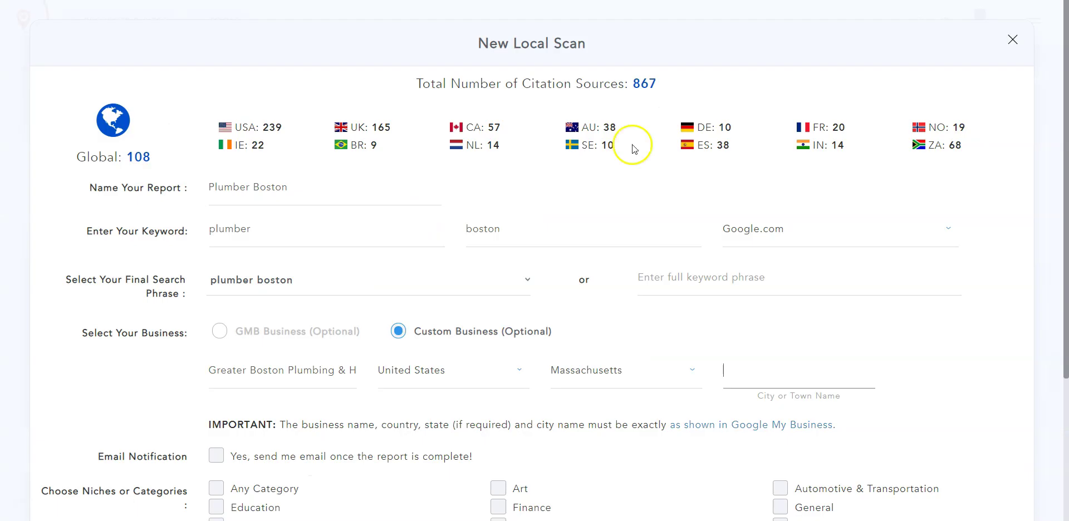
type("Quincy")
Step: Select the categories Any Category, General and Tradesmen, and schedule the report
scroll(765, 322, "down", 3)
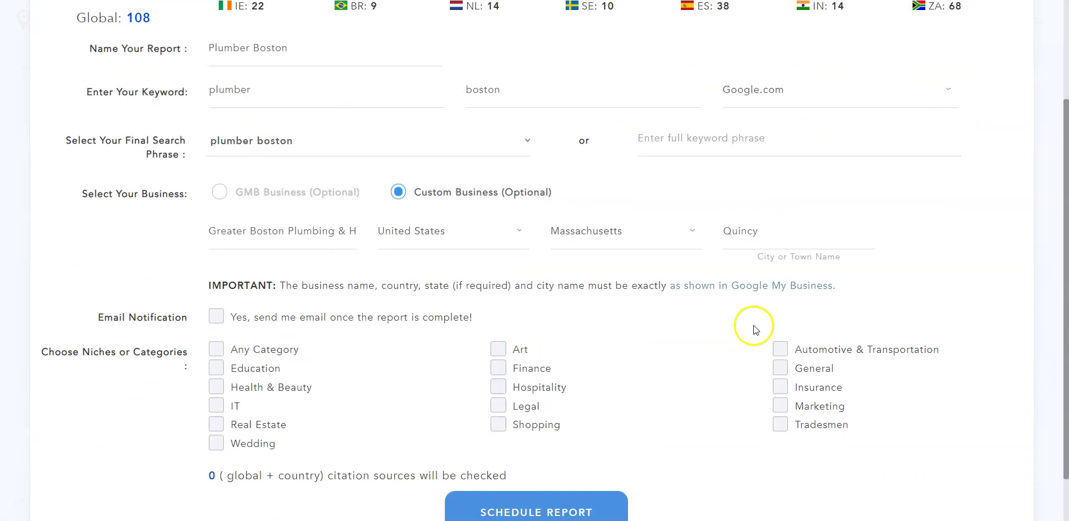
left_click(252, 349)
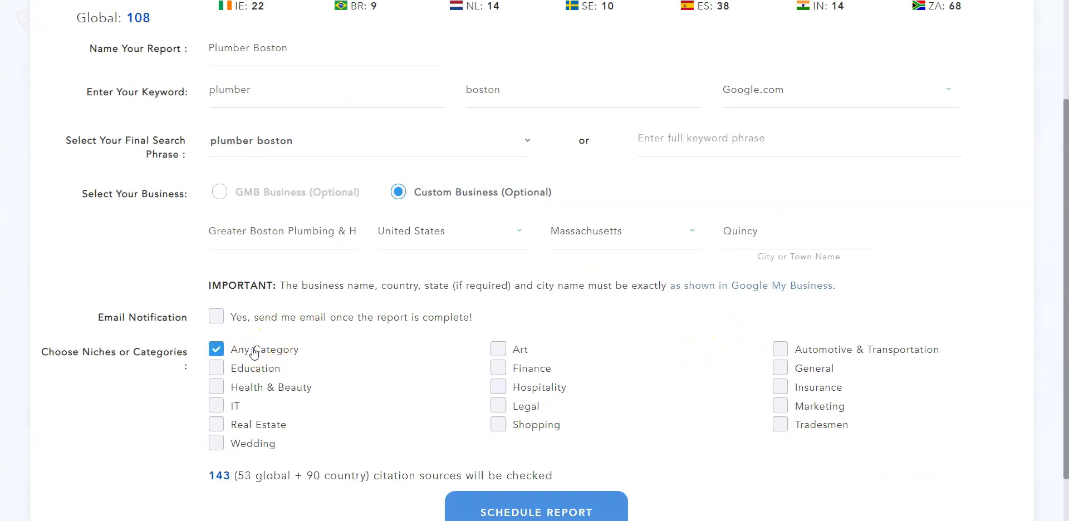
left_click(828, 368)
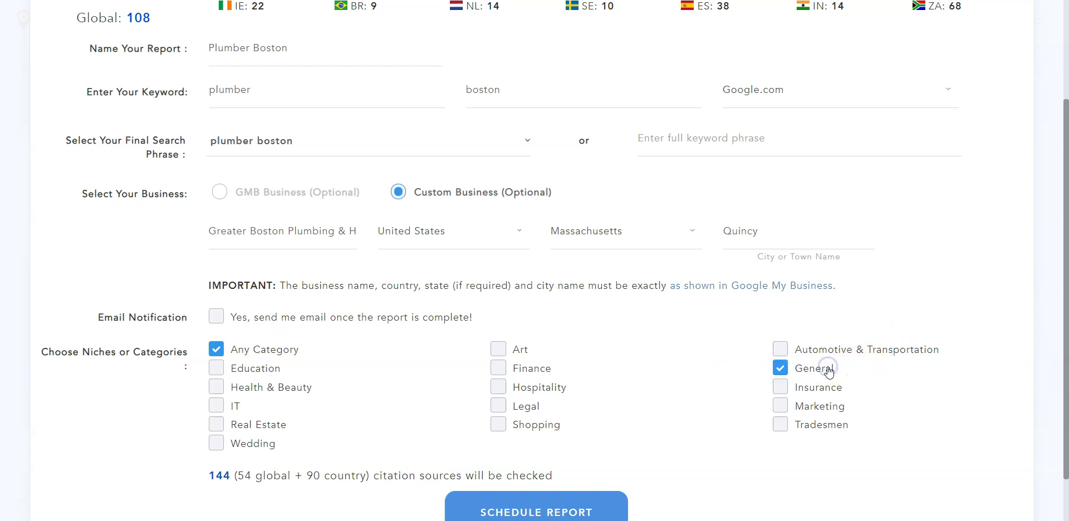
left_click(803, 430)
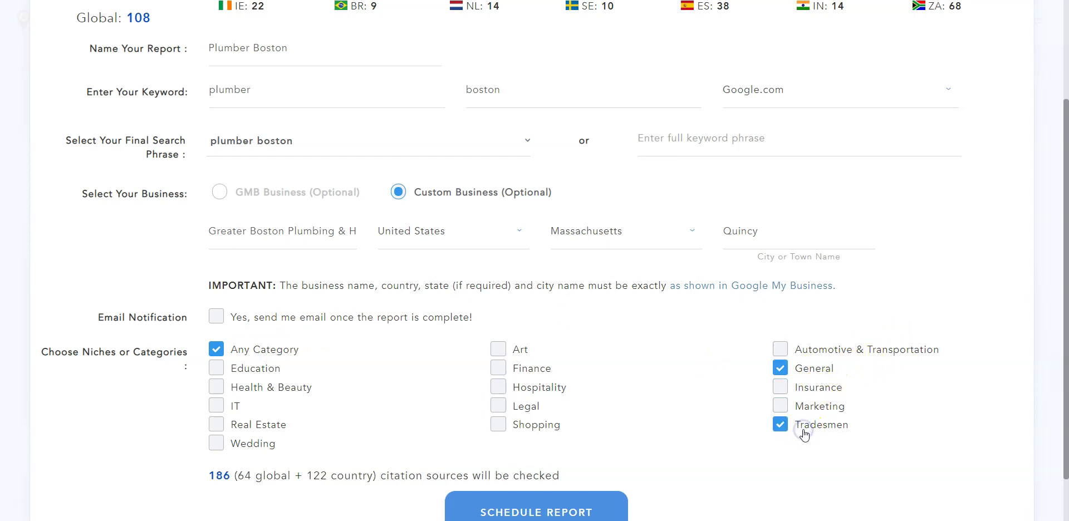
scroll(629, 442, "down", 1)
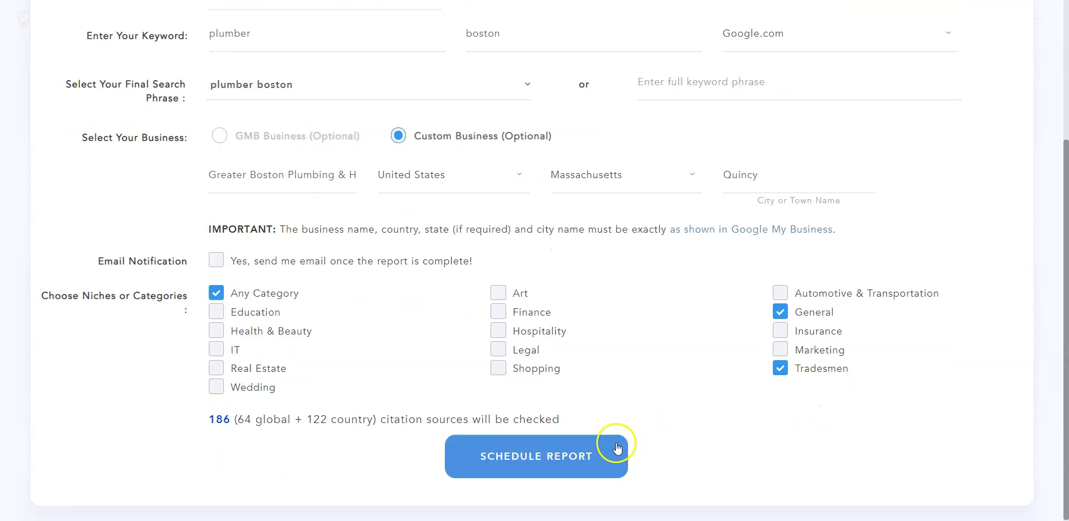
left_click(572, 447)
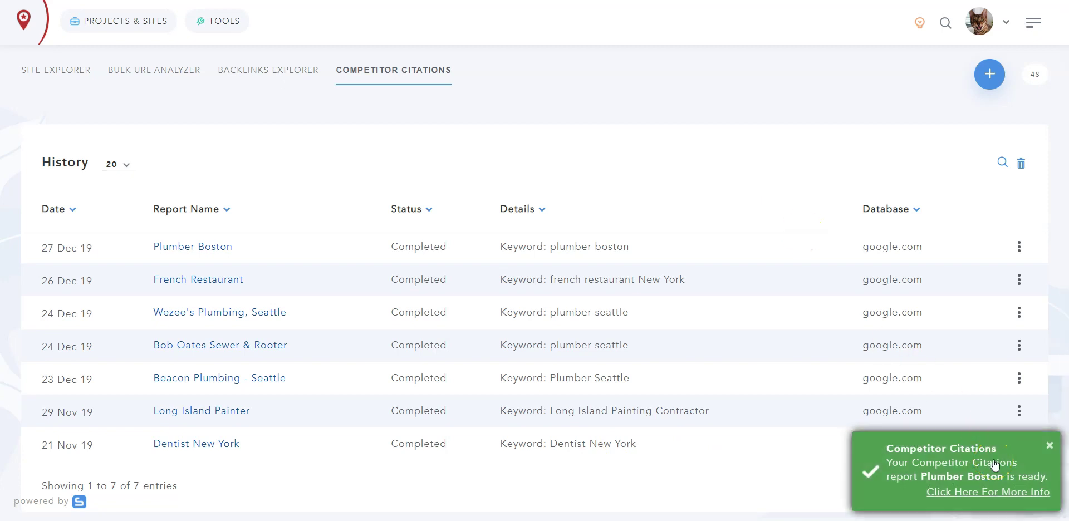
Step: Open the finished Plumber Boston report and check the first competitor's citation summary
left_click(1049, 446)
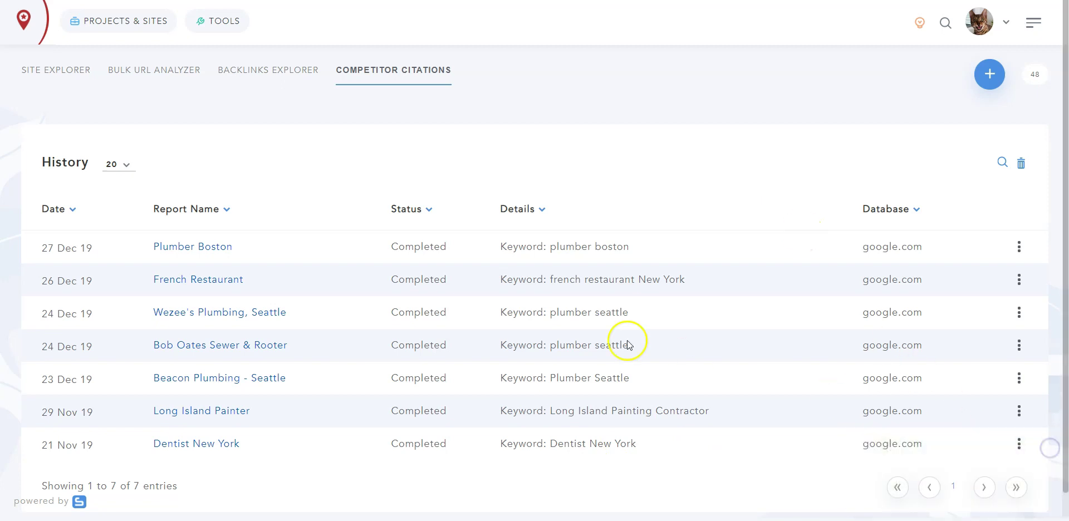
left_click(215, 251)
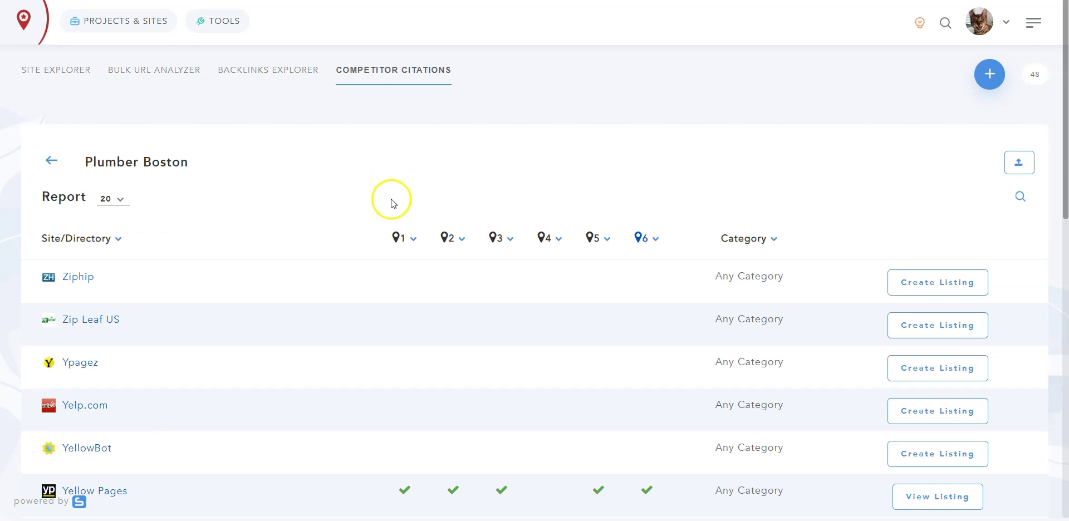
scroll(389, 230, "down", 2)
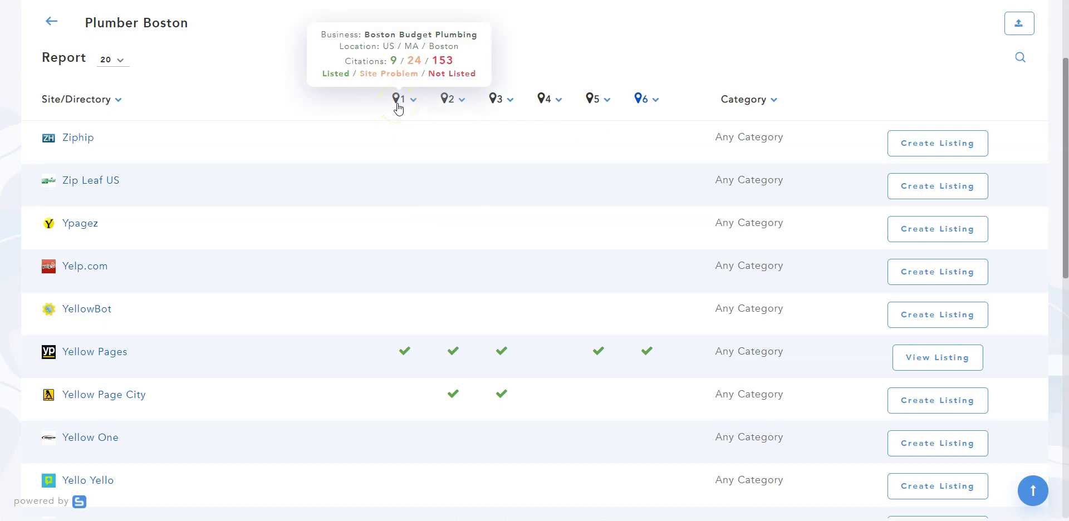
left_click(409, 115)
Step: View the Yellow Pages listings of the selected business and the first competitor, returning to the report after each
left_click(904, 372)
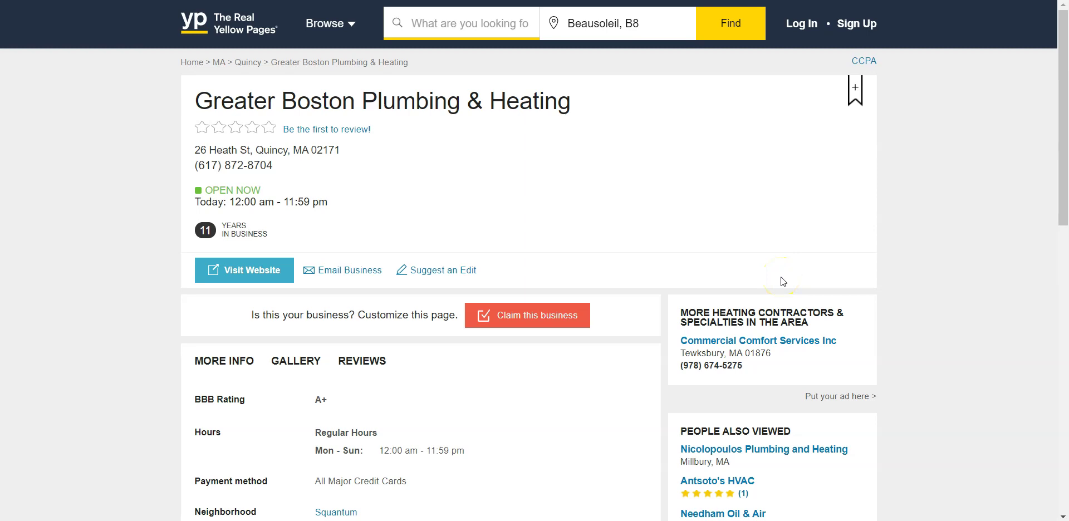
key("alt+Left")
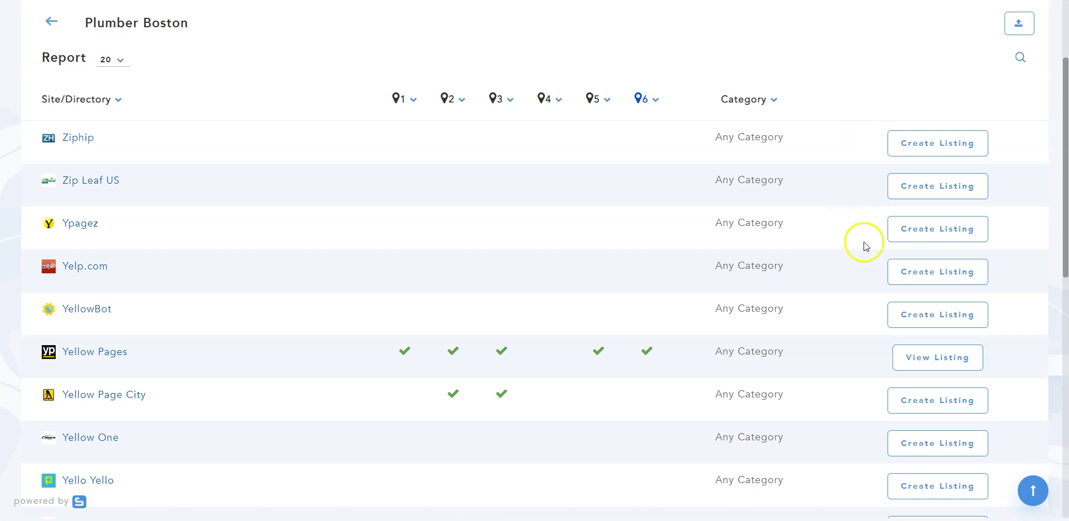
left_click(946, 278)
mouse_move(407, 357)
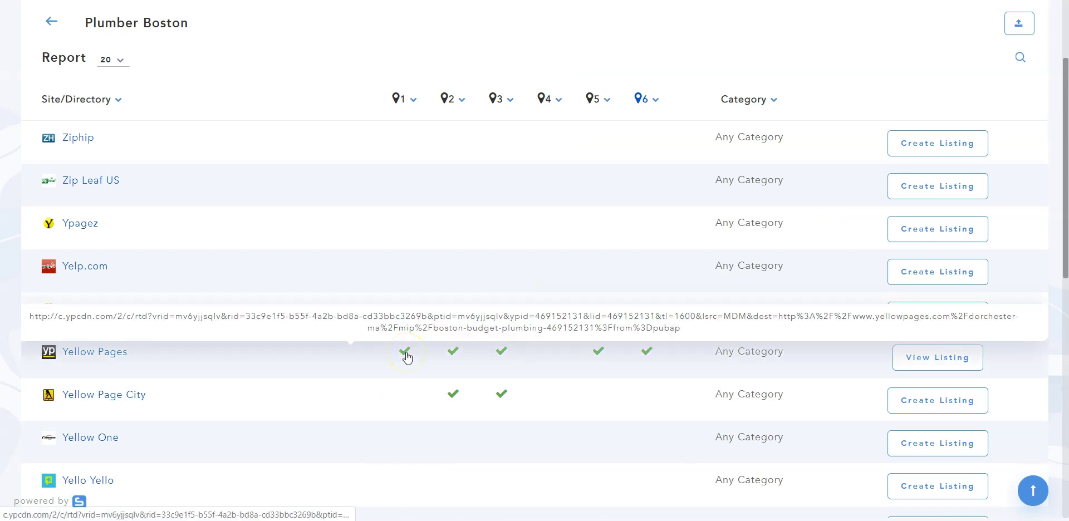
left_click(407, 357)
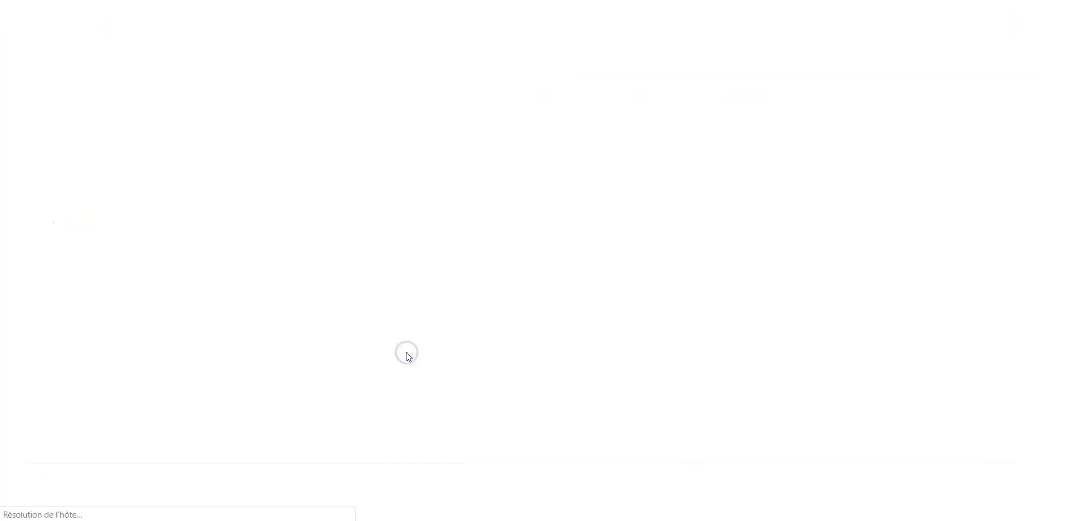
key("ctrl+w")
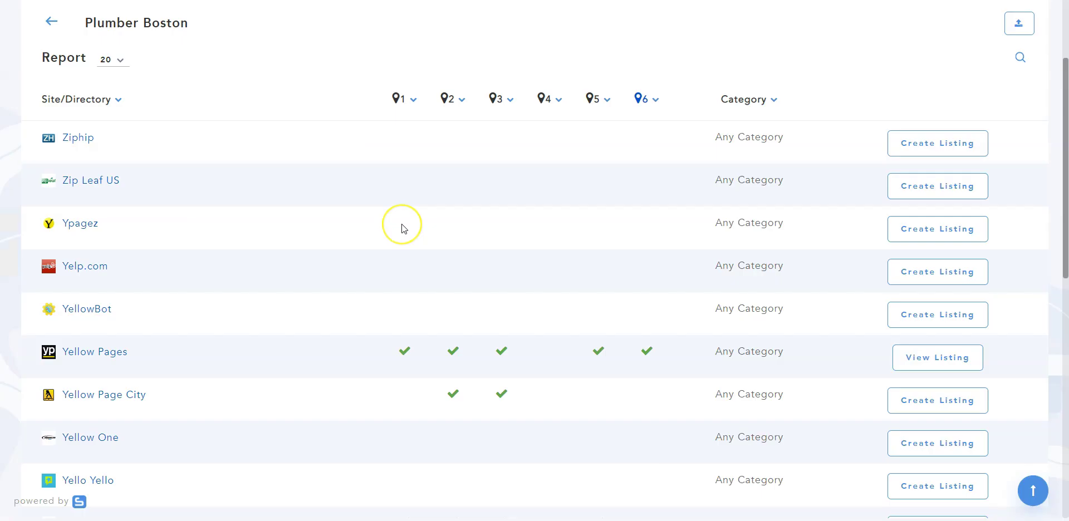
Step: Sort the report by the first competitor's citations so the directories listing that business come first
left_click(414, 109)
left_click(414, 108)
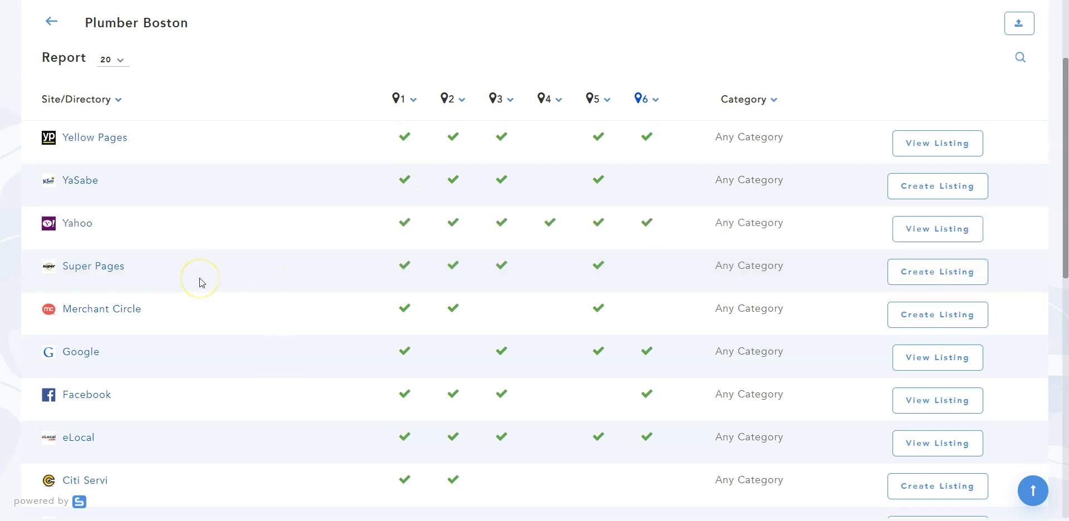
left_click(635, 272)
Step: Export the Plumber Boston report as CSV
scroll(635, 273, "up", 2)
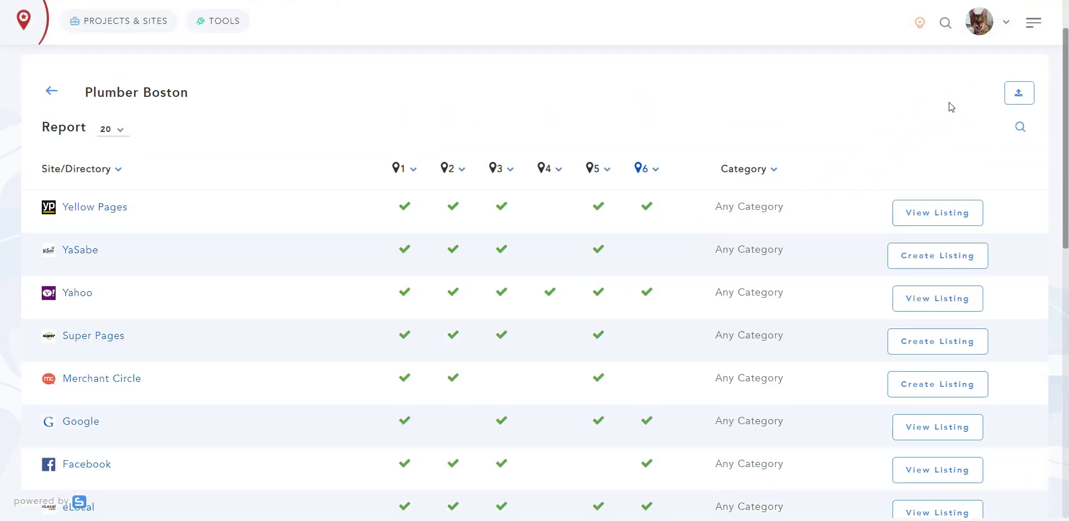
left_click(1018, 93)
left_click(929, 110)
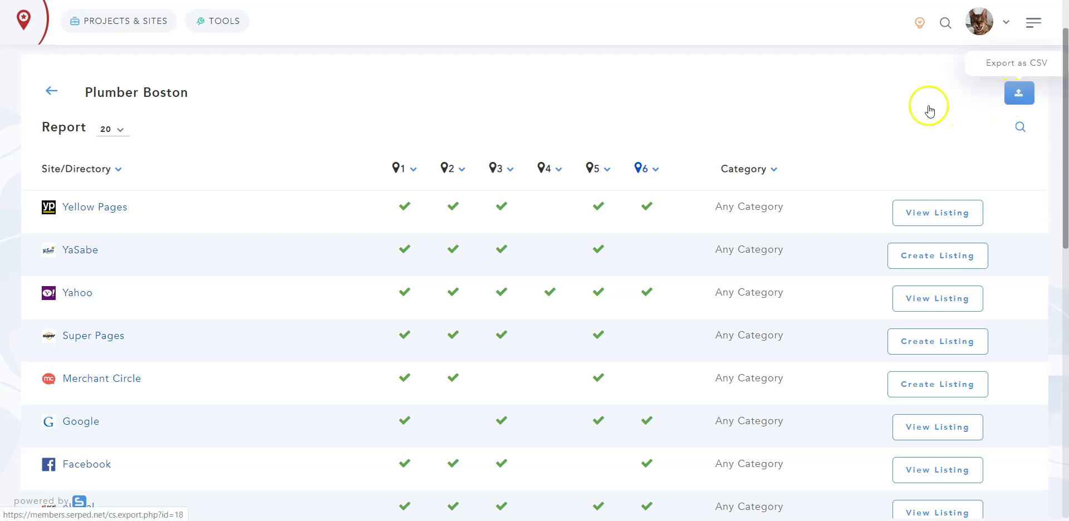